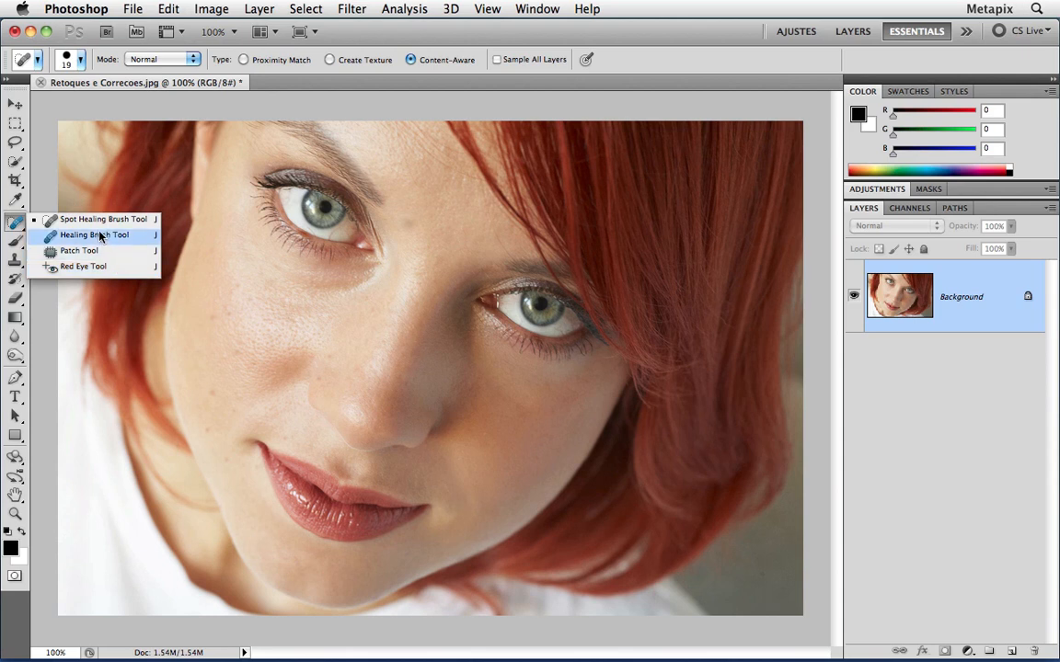
Activate the Clone Stamp tool and duplicate the Background layer.
left_click(22, 224)
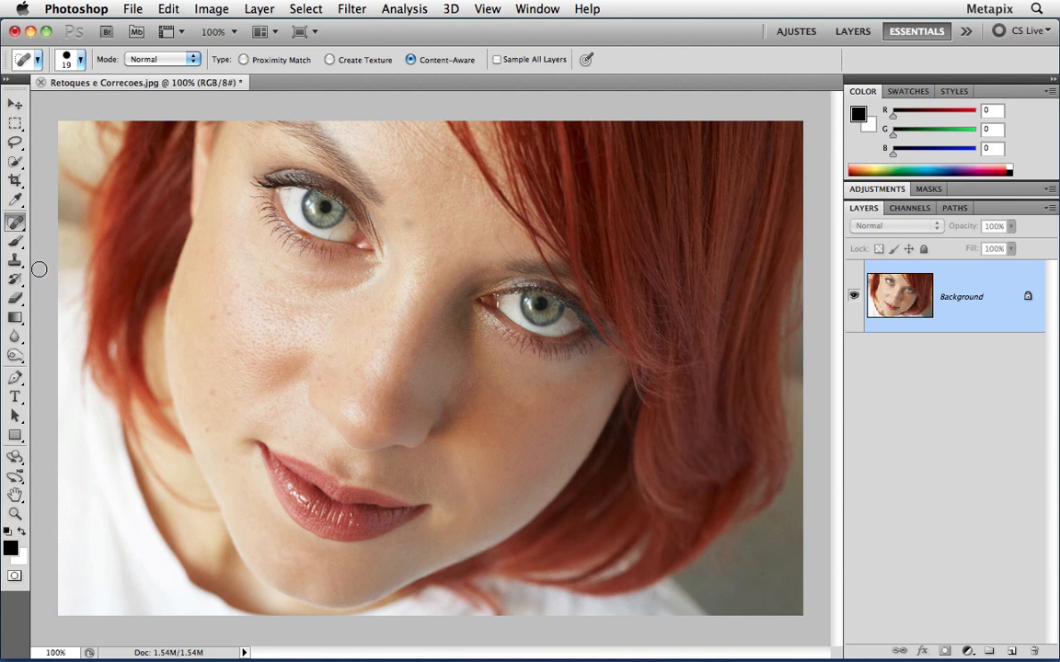
left_click(21, 262)
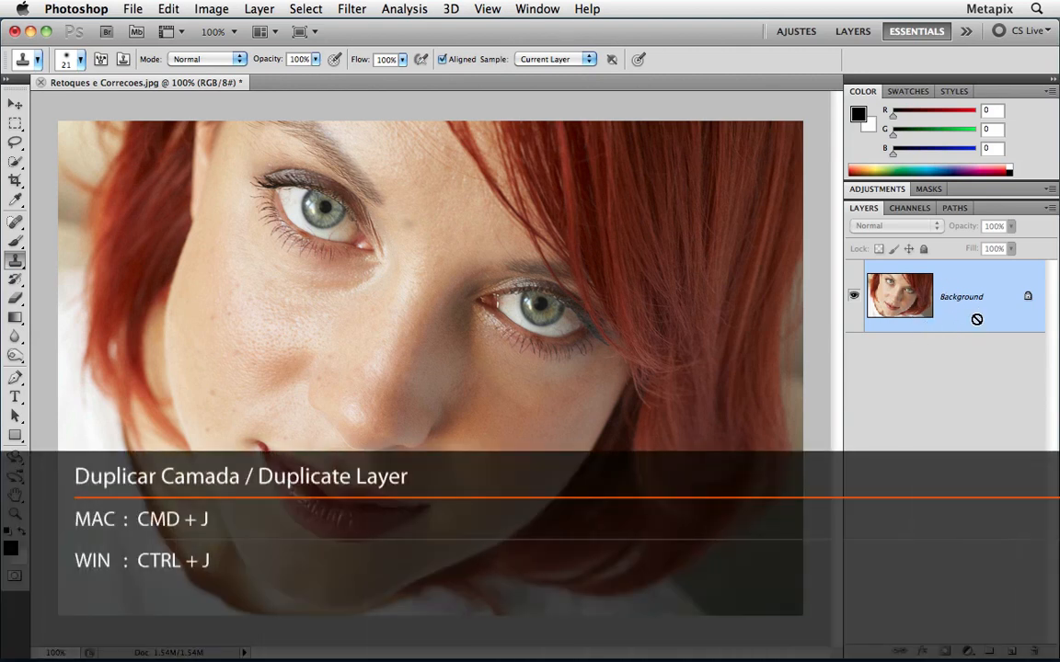
key("super+j")
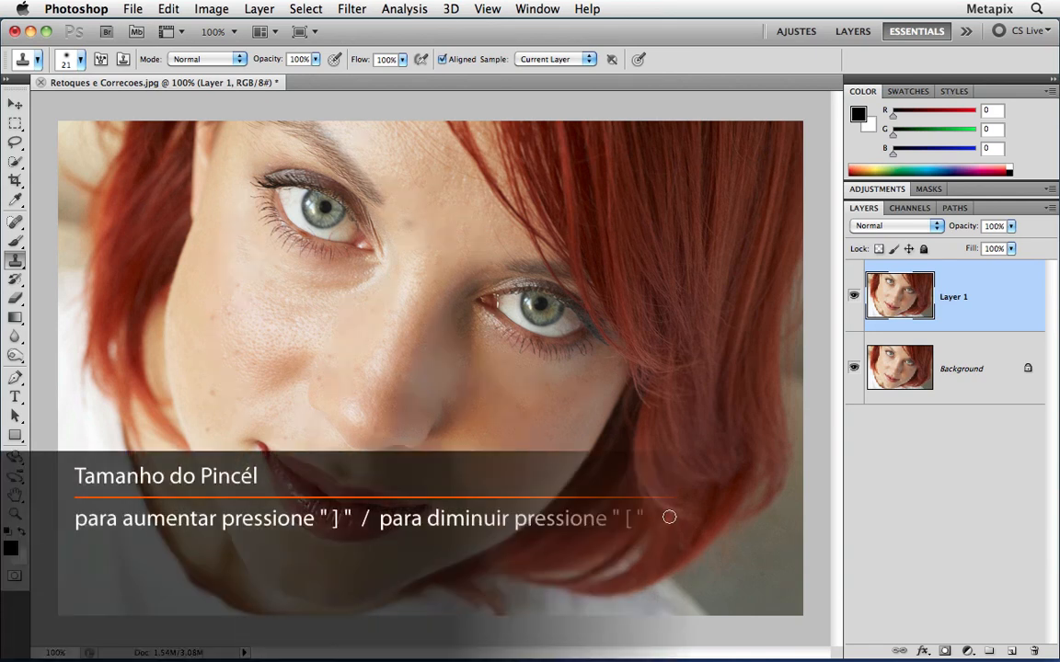
Clone the woman's lips onto the hair beside her cheek with a 100 px Clone Stamp brush, and delete the duplicated layer.
key("bracketright")
key("bracketright")
key("bracketright")
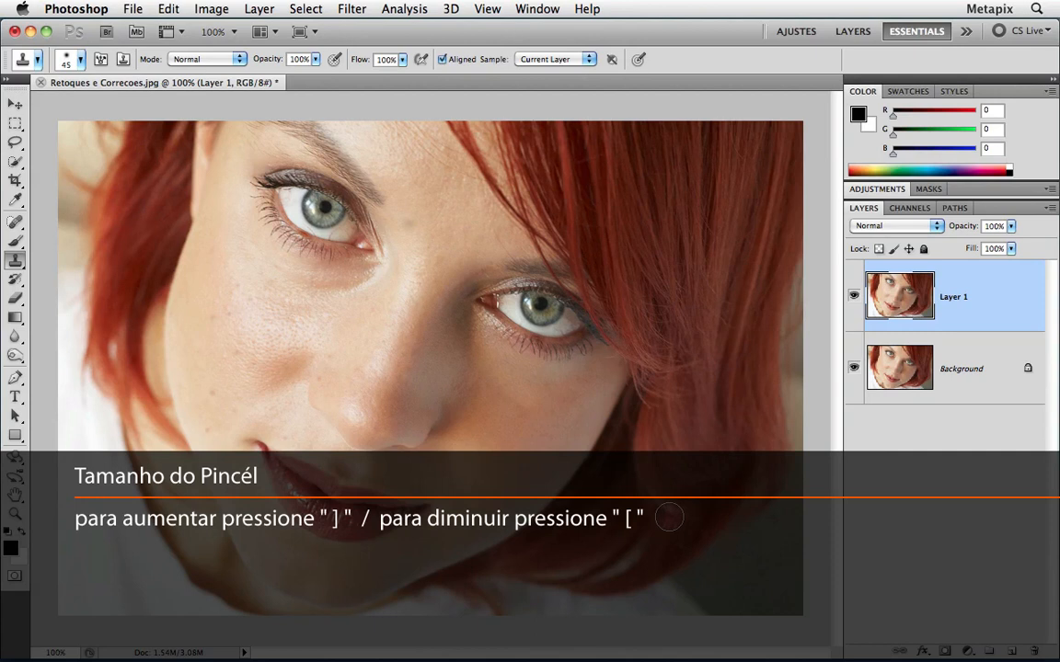
key("bracketright")
key("bracketright")
key("bracketright")
key("bracketright")
key("bracketright")
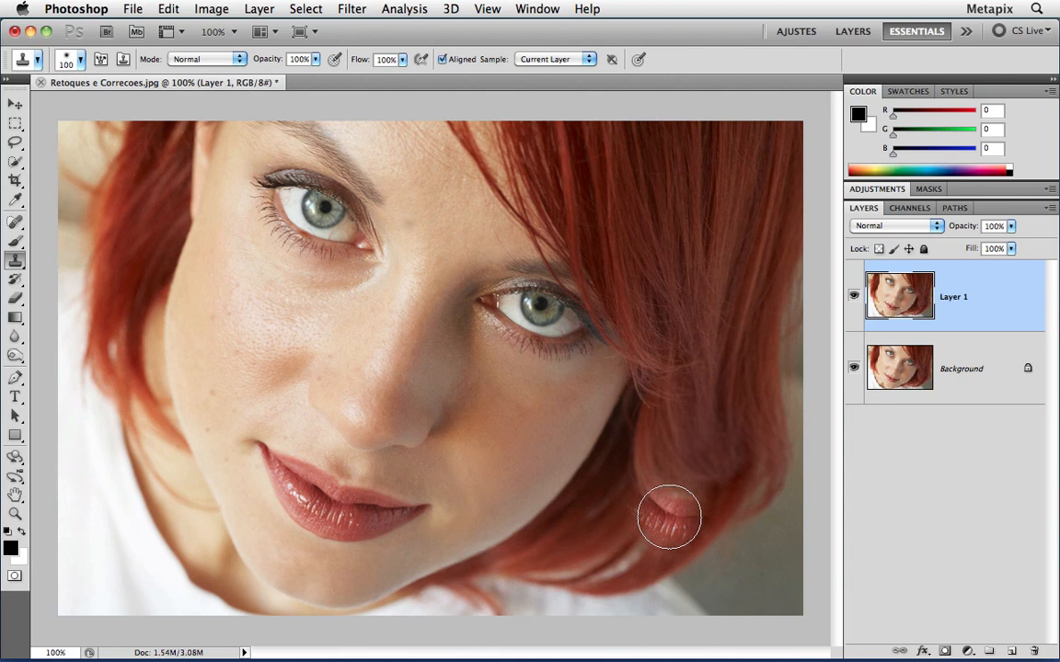
mouse_move(670, 508)
left_mouse_down()
mouse_move(634, 502)
mouse_move(610, 475)
mouse_move(697, 515)
mouse_move(747, 514)
mouse_move(653, 525)
left_mouse_up()
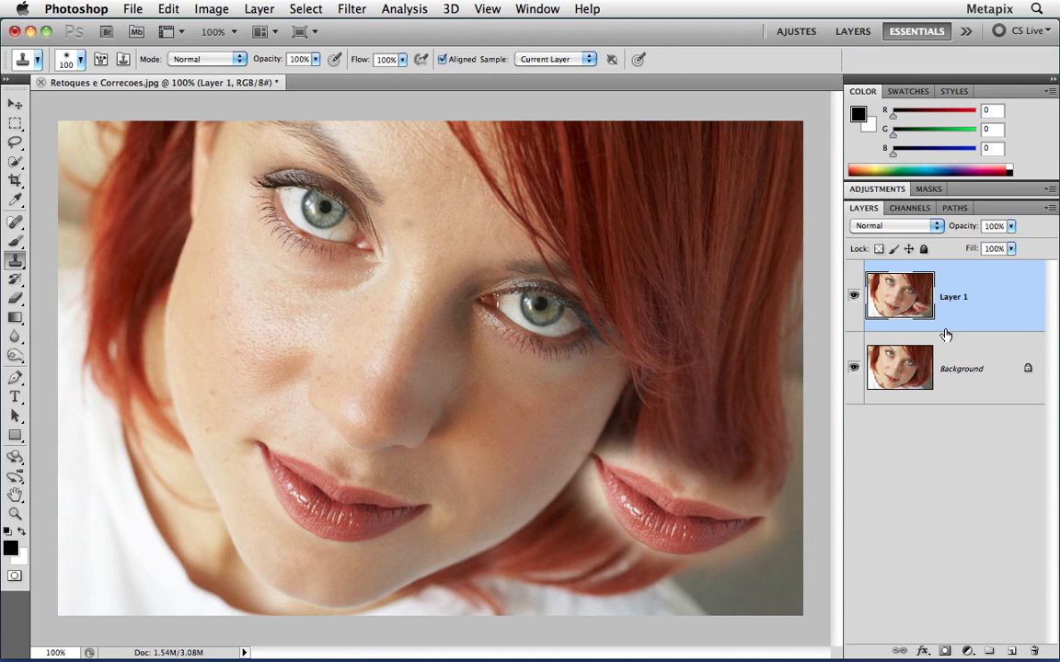
mouse_move(1010, 301)
left_mouse_down()
mouse_move(1013, 558)
mouse_move(1033, 649)
left_mouse_up()
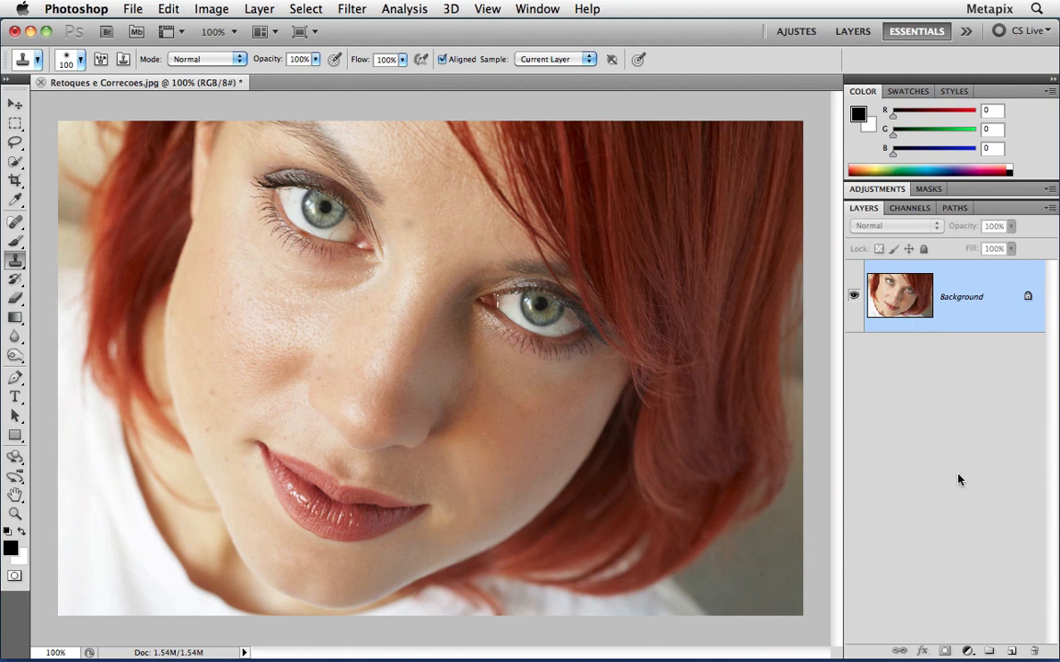
Add an empty layer above the Background and name it Retoque.
left_click(1010, 651)
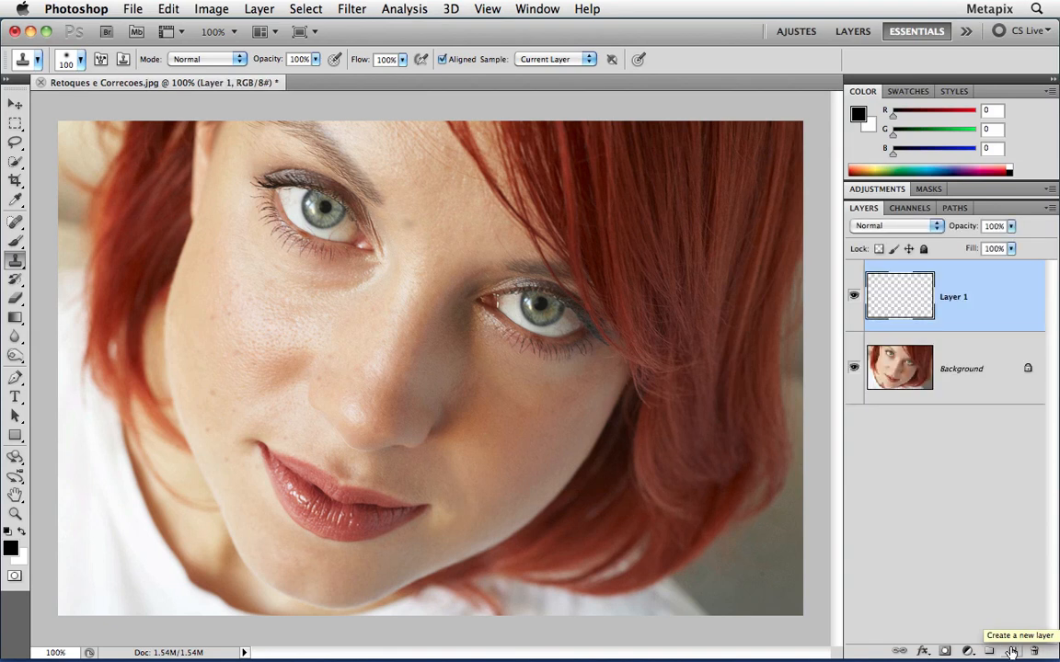
double_click(947, 297)
type("Retoque")
key("Return")
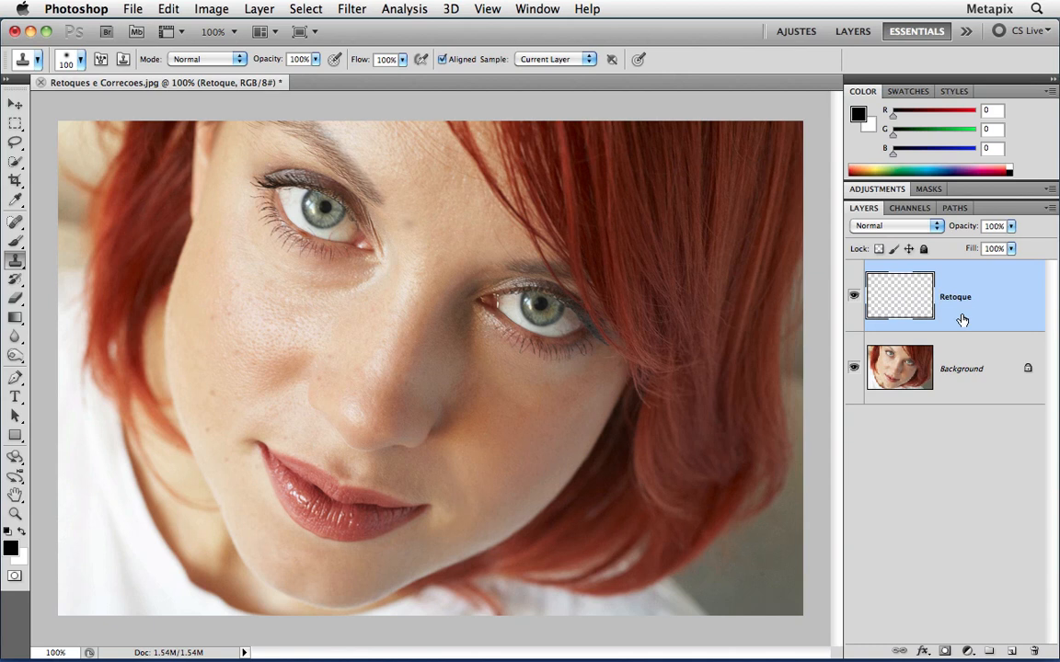
Heal the spot between the eyebrows with a 25 px Healing Brush, sampling nearby skin from Current & Below.
left_click(15, 221)
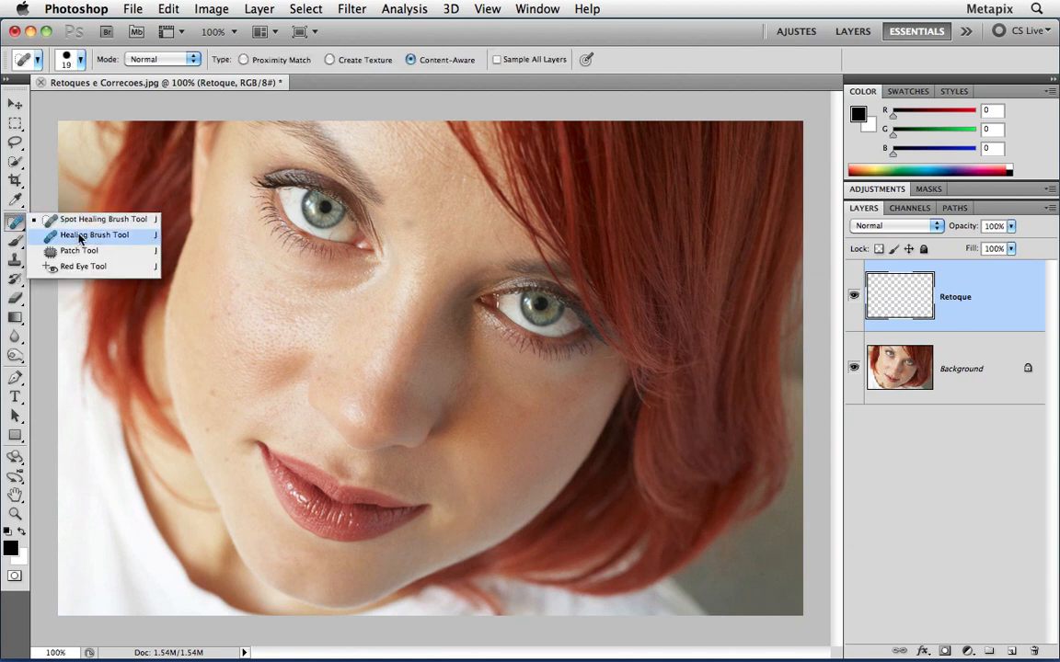
left_click(77, 235)
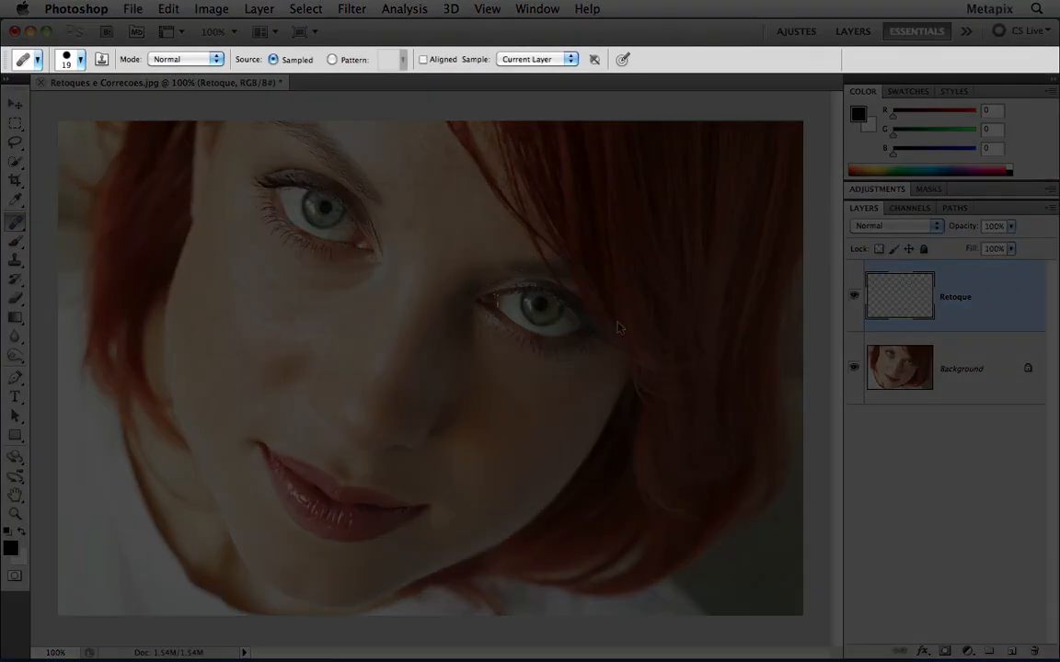
left_click(567, 61)
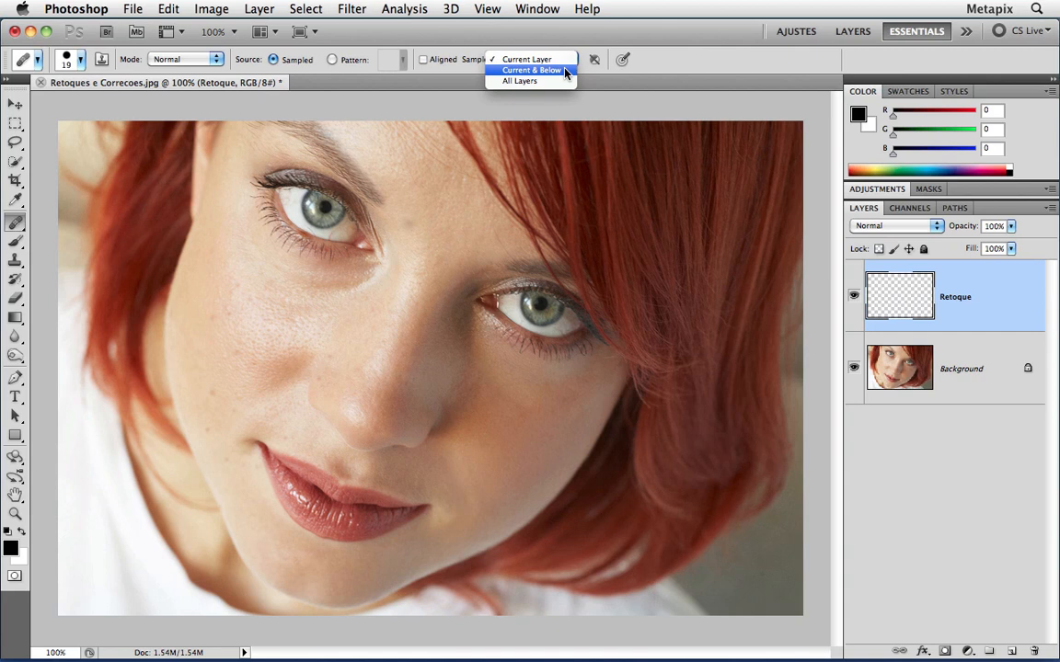
left_click(565, 71)
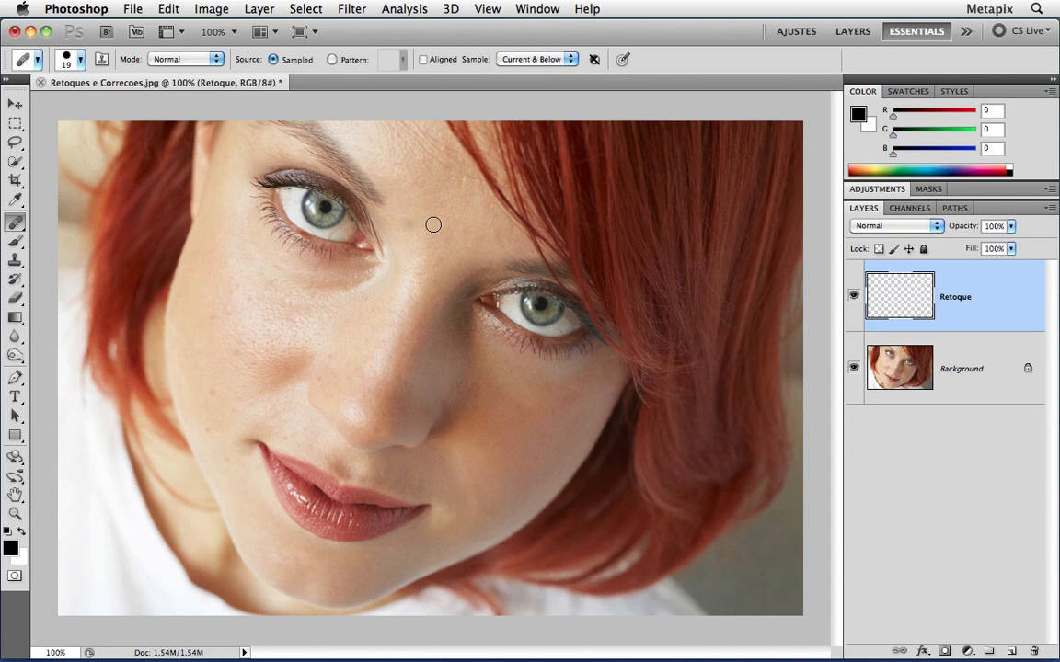
left_click(433, 224, "alt")
key("bracketright")
left_click(404, 222)
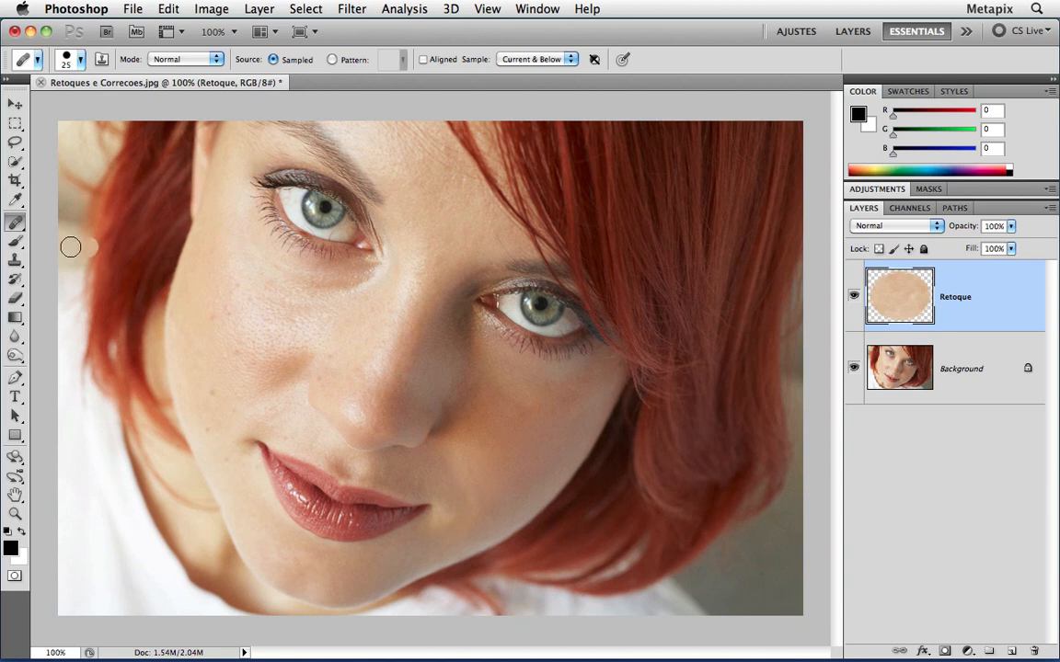
Remove blemishes beside the nose and below the eye with the Spot Healing Brush, using Content-Aware and Sample All Layers.
left_click(20, 228)
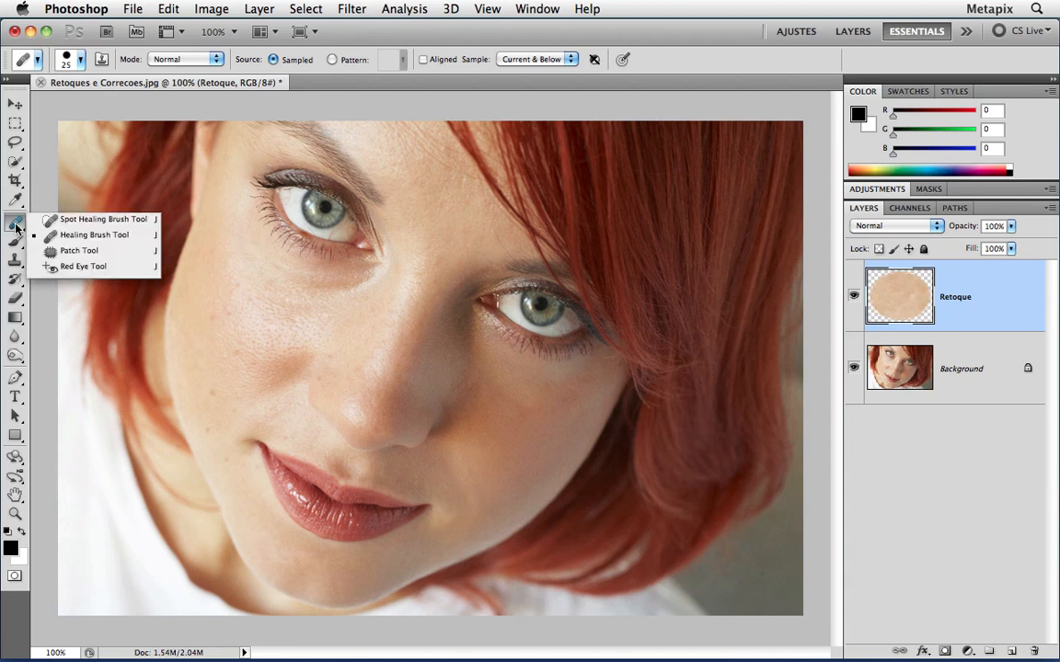
left_click(102, 224)
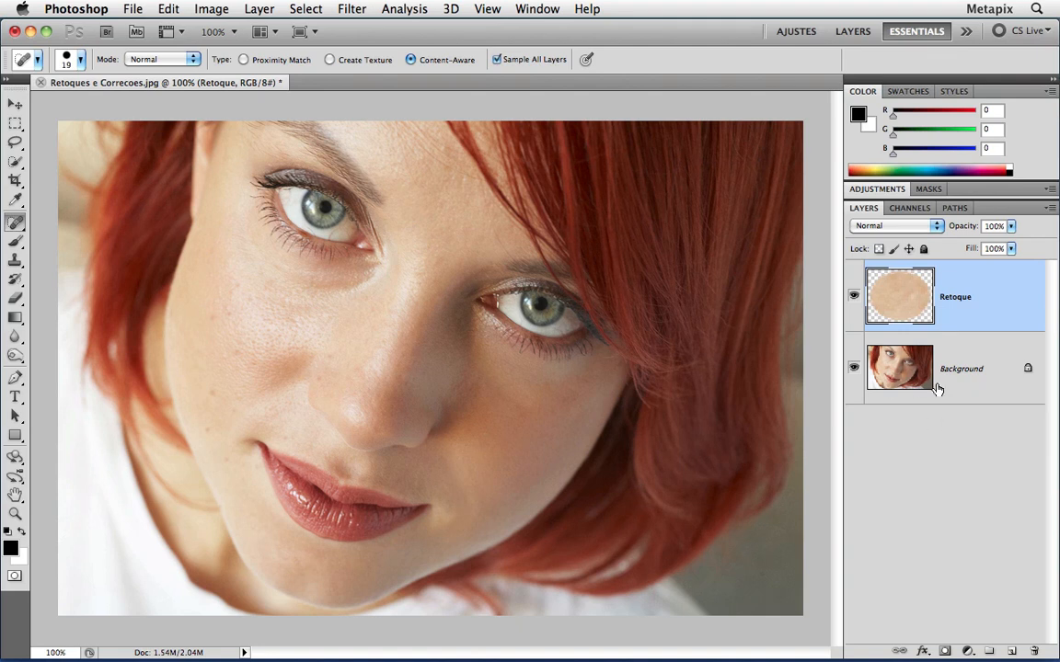
left_click(376, 315)
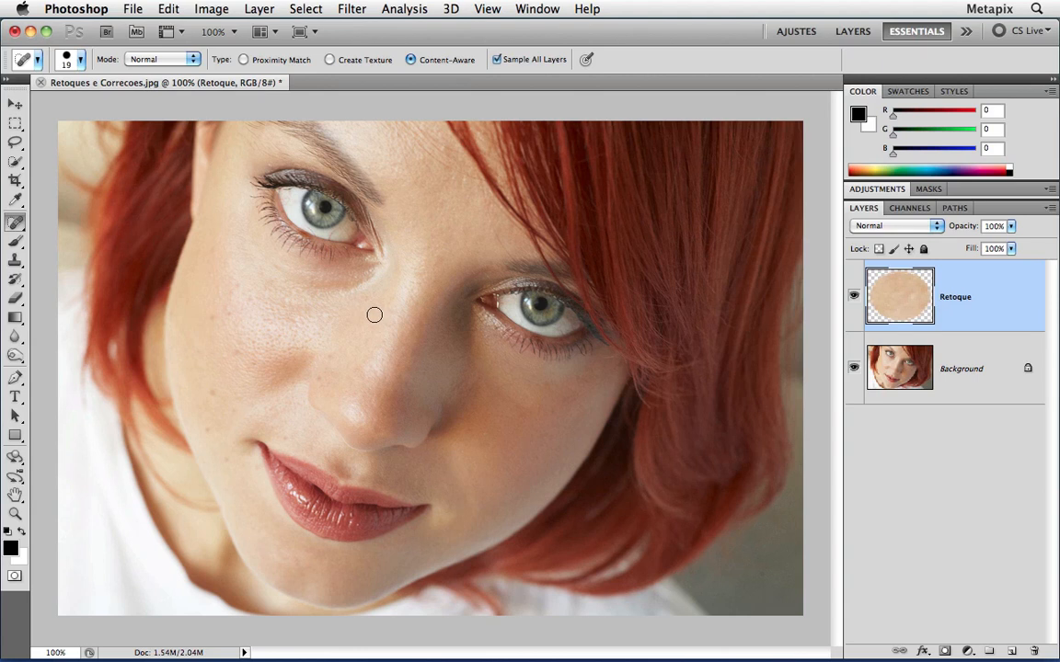
left_click(320, 371)
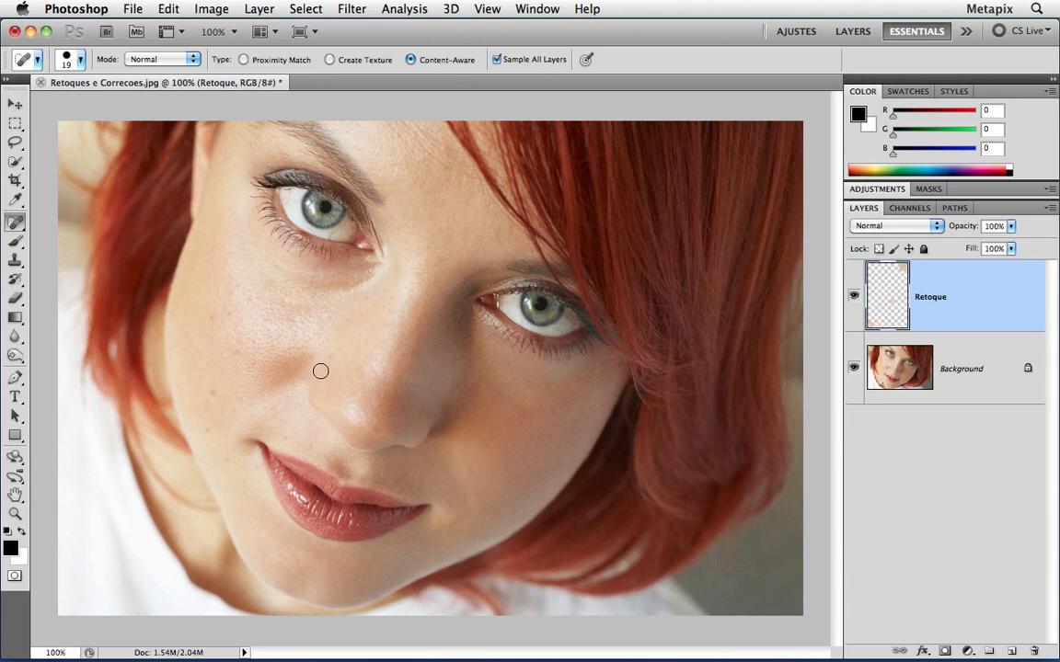
mouse_move(247, 296)
left_mouse_down()
mouse_move(237, 282)
mouse_move(231, 314)
mouse_move(211, 321)
left_mouse_up()
left_click(236, 278)
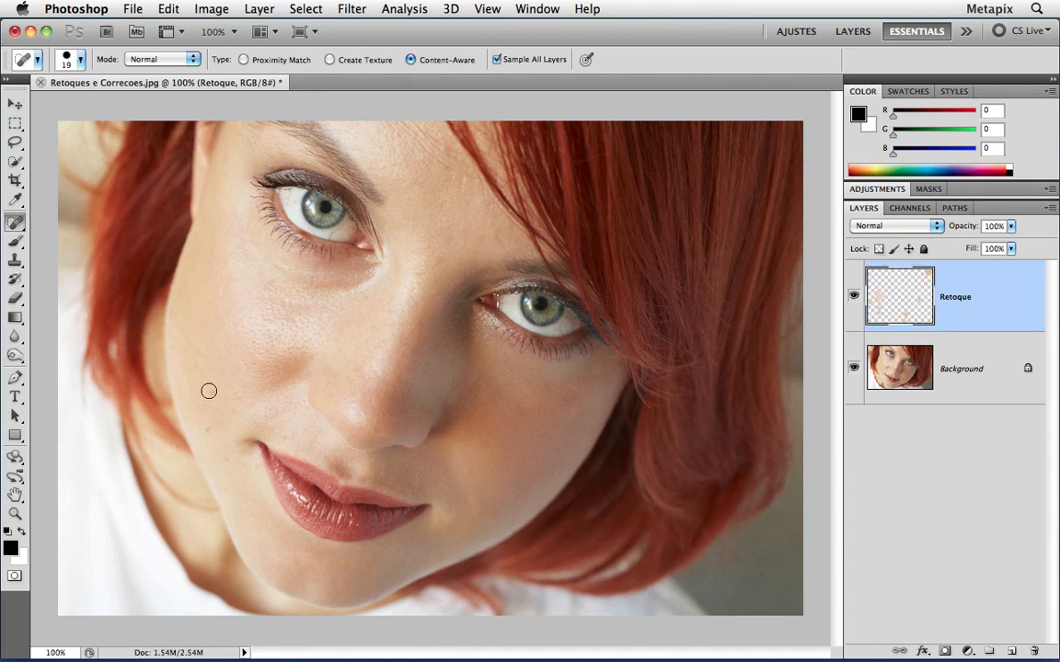
Spot-heal the moles and marks on the lower cheek beside the corner of the mouth.
left_click_drag(233, 419, 229, 414)
left_click(210, 433)
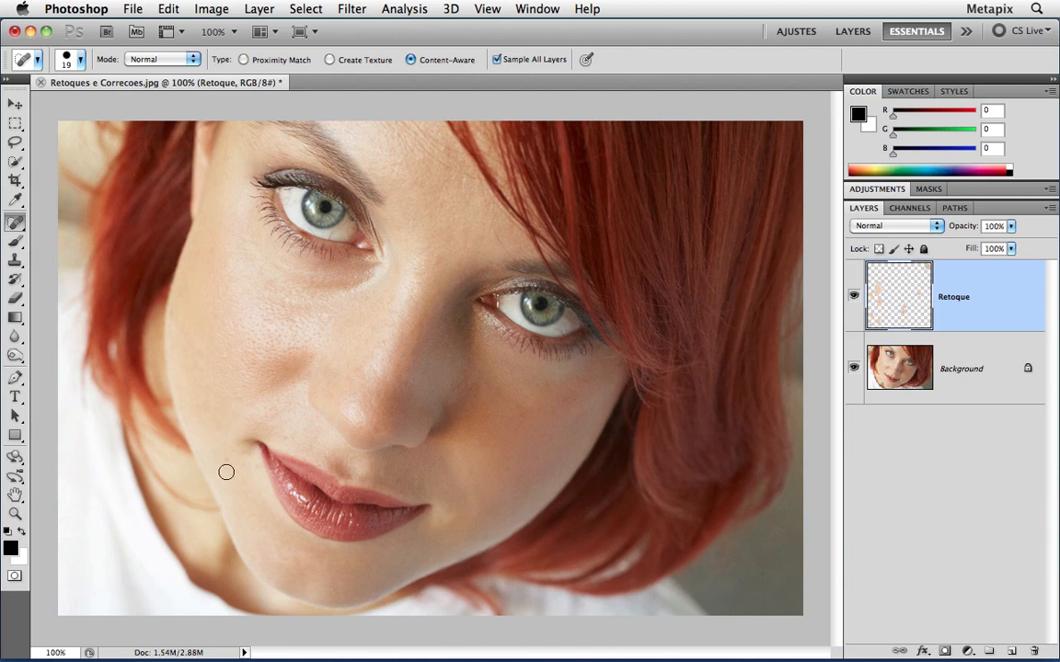
left_click(228, 460)
left_click(280, 428)
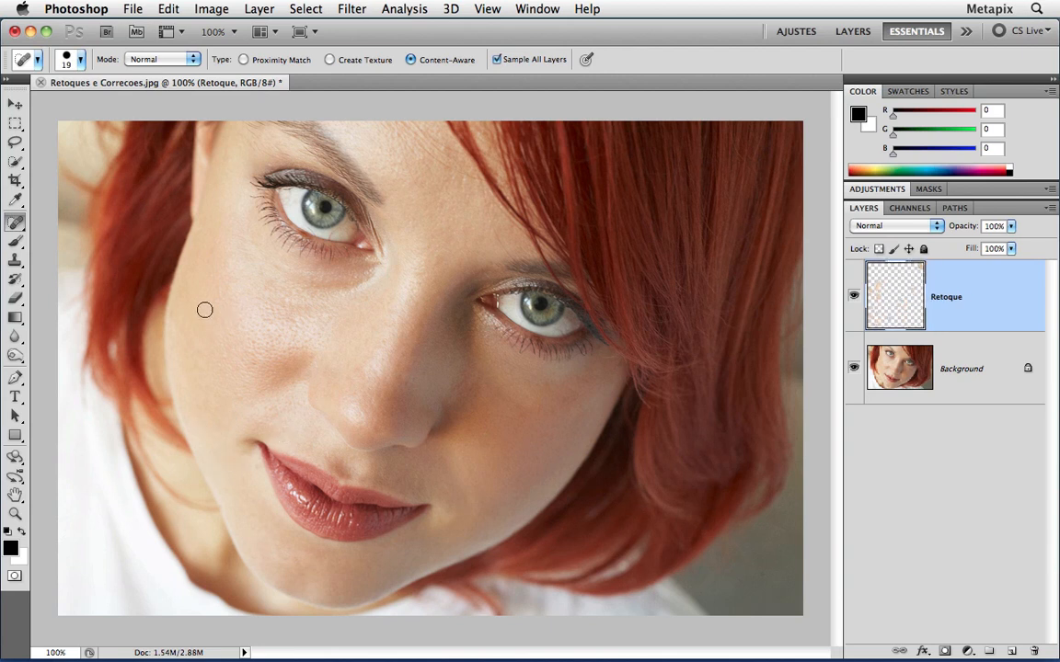
Spot-heal the remaining small marks on the outer cheek and the side of the nose.
left_click(210, 313)
left_click_drag(355, 374, 337, 370)
left_click(224, 357)
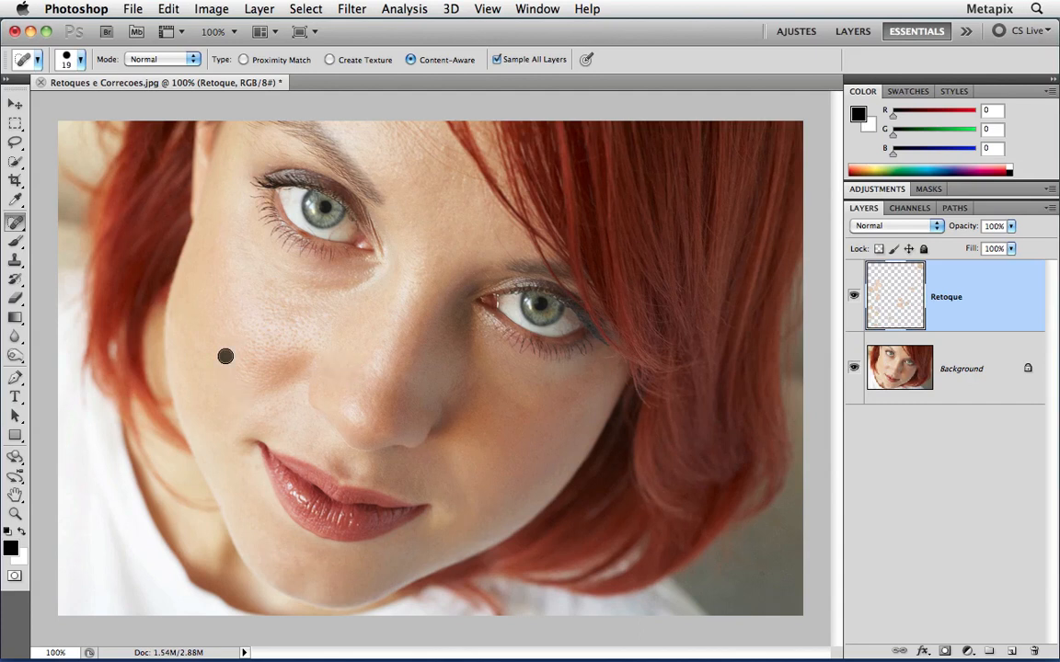
left_click(218, 295)
Toggle the Retoque layer's visibility off and on to compare the portrait before and after retouching.
left_click(853, 298)
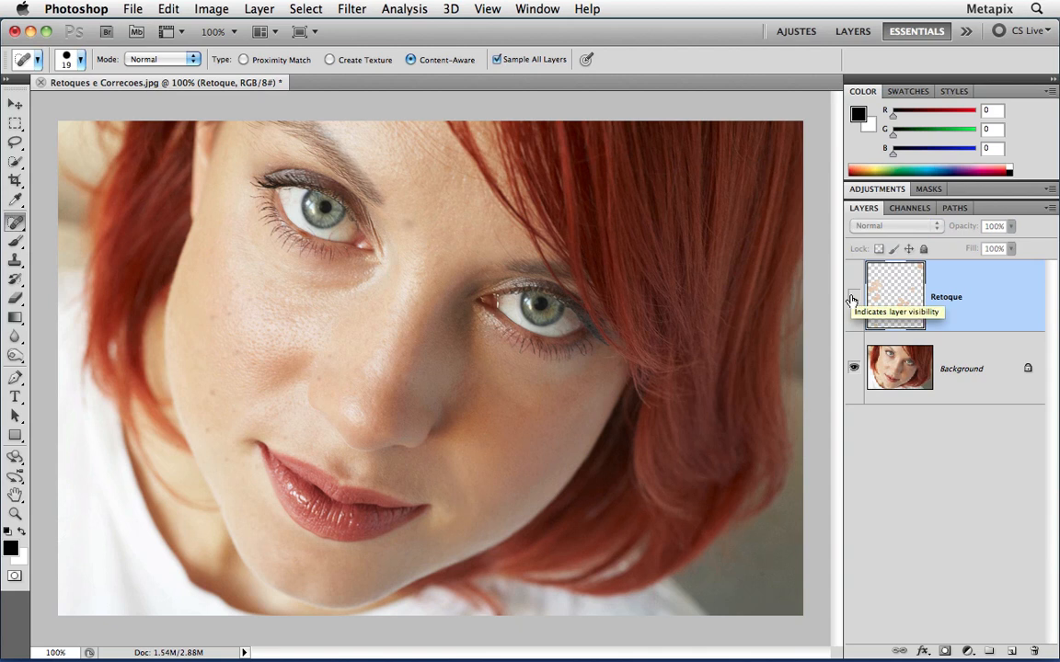
left_click(853, 298)
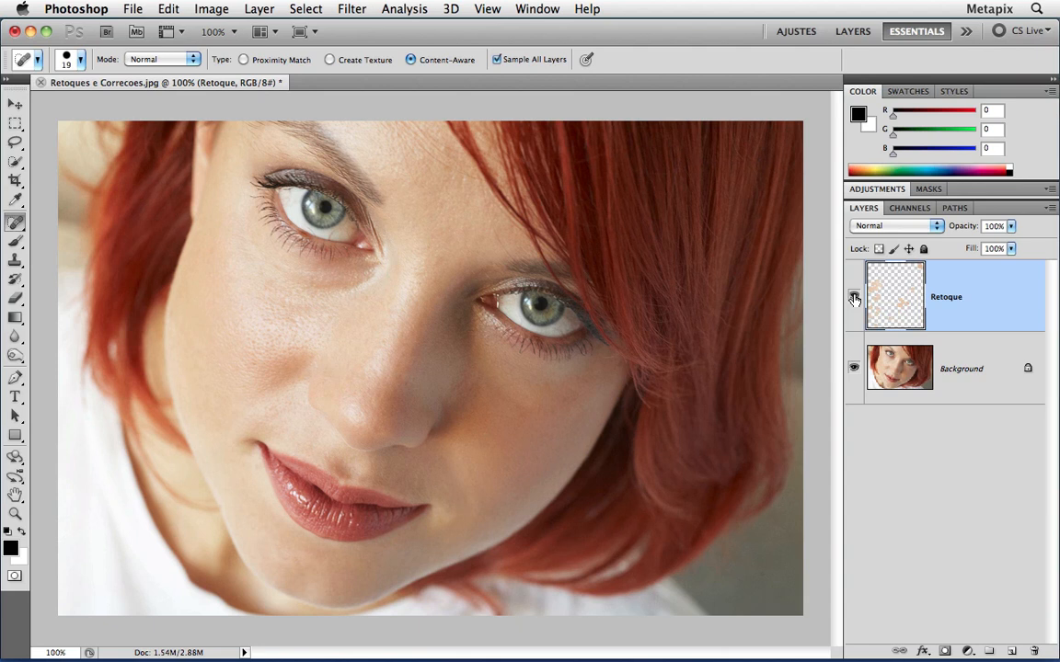
left_click(854, 298)
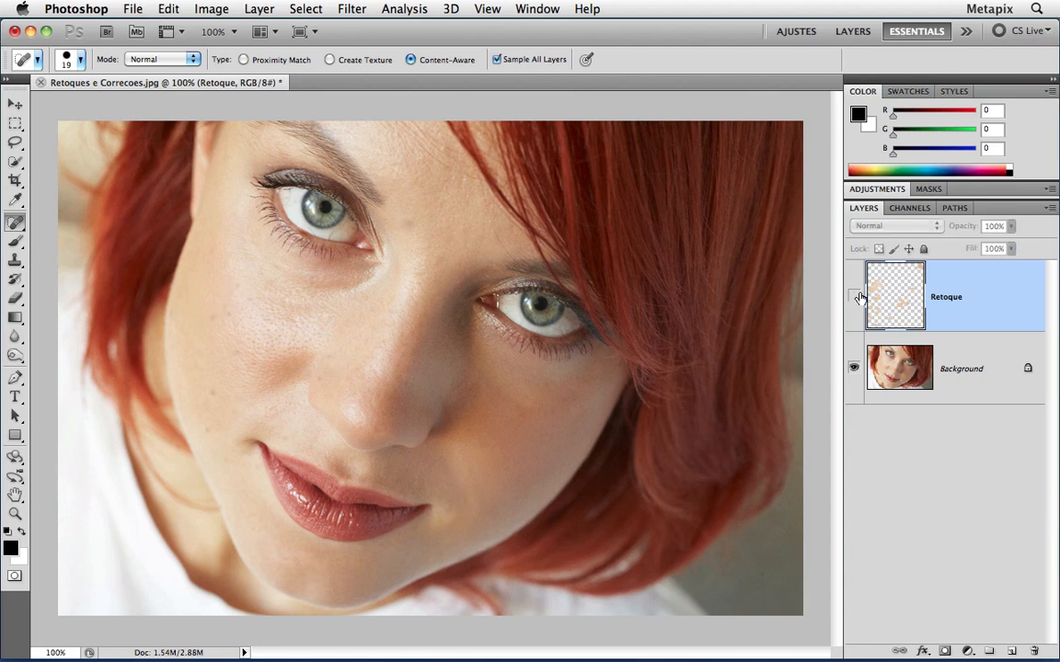
left_click(855, 297)
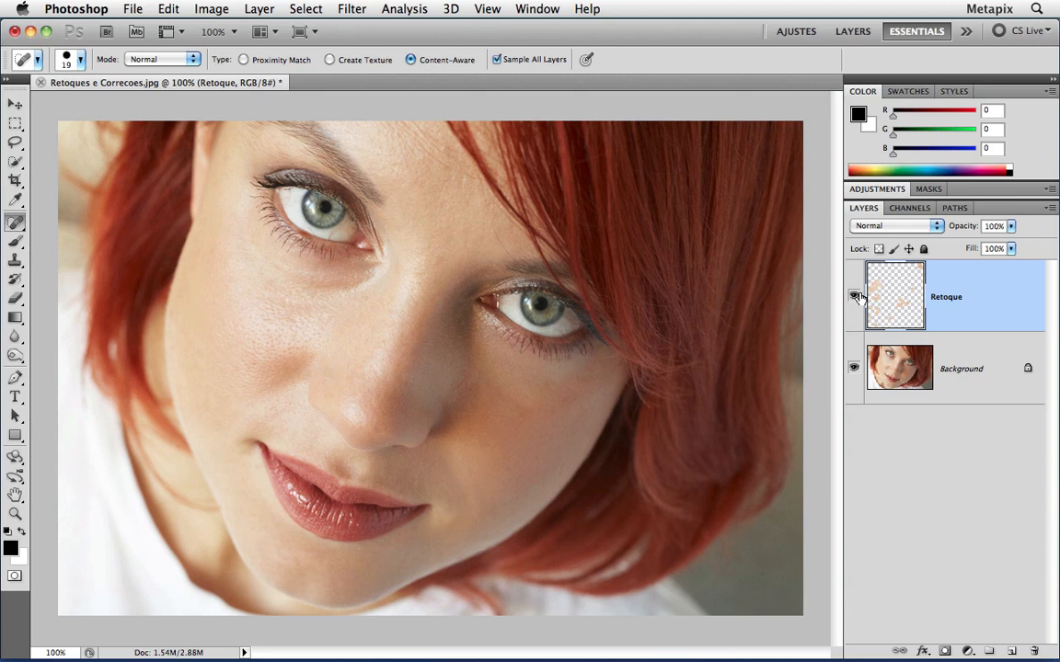